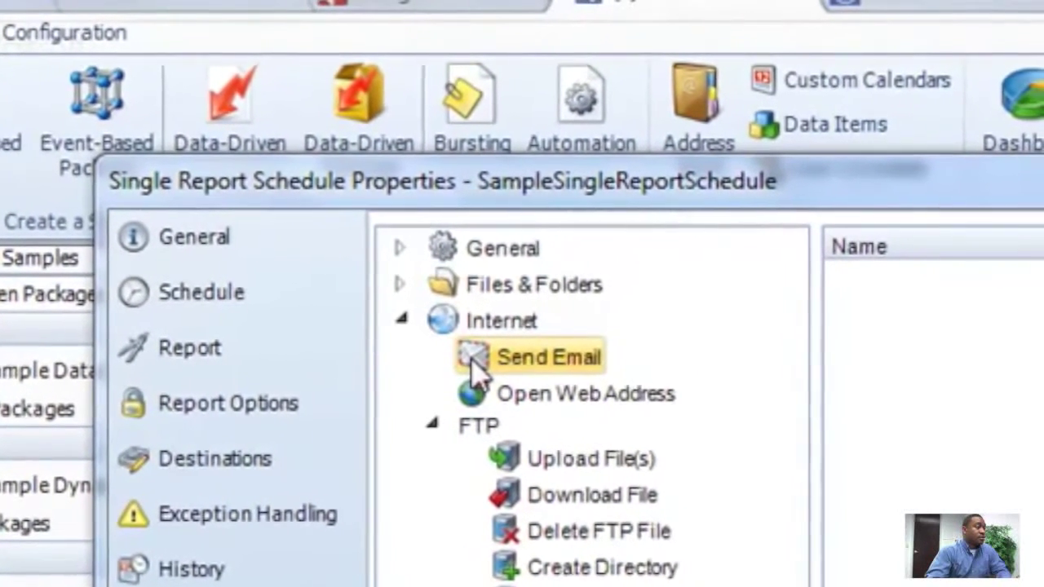
# Add a Send Email task named 'Send Ad Hoc Email' to the schedule's task list.
pyautogui.moveTo(485, 359); pyautogui.dragTo(483, 352)
pyautogui.moveTo(246, 283); pyautogui.dragTo(717, 302)
pyautogui.moveTo(543, 261); pyautogui.dragTo(544, 260)
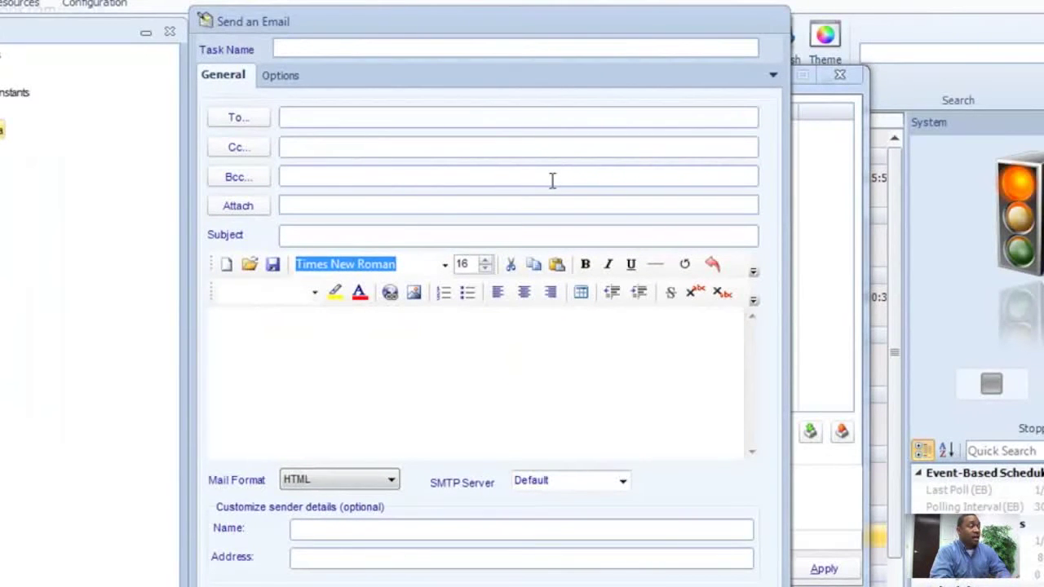
pyautogui.click(461, 117)
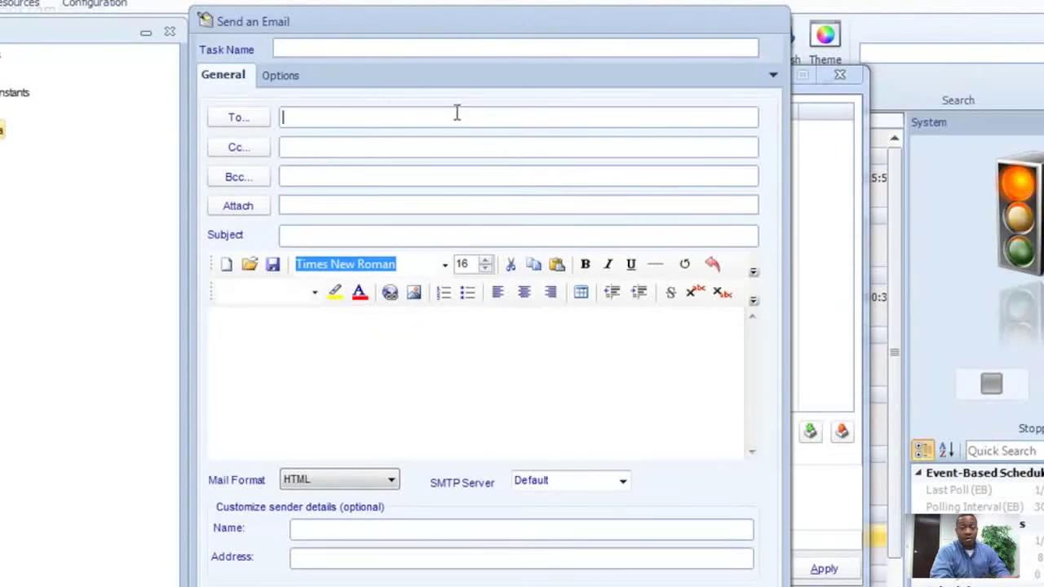
pyautogui.click(403, 48)
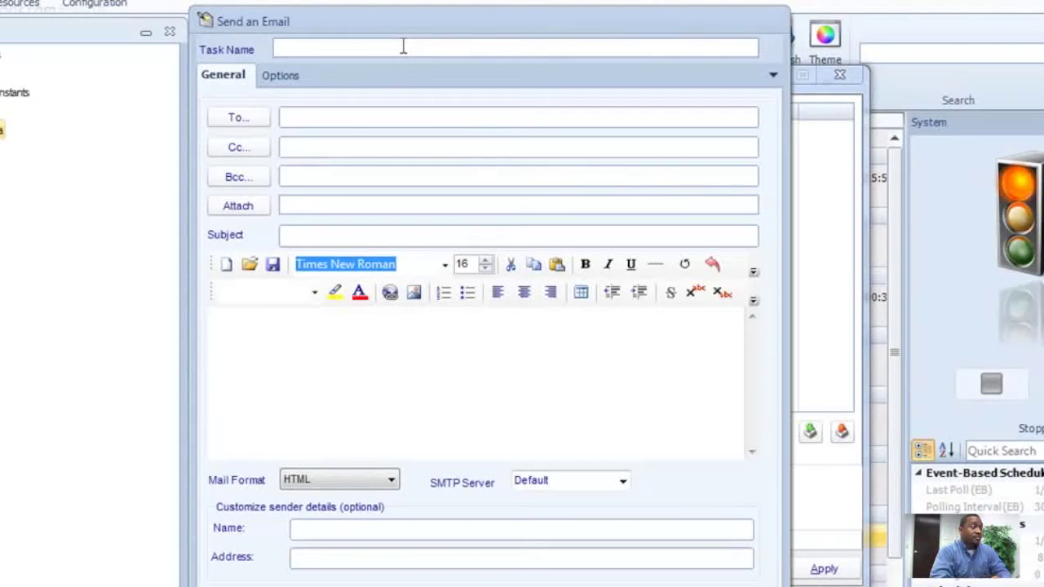
pyautogui.write('Send Ad Hoc Email')
# Enter the main recipient's address in To by accepting the autocomplete suggestion.
pyautogui.click(332, 116)
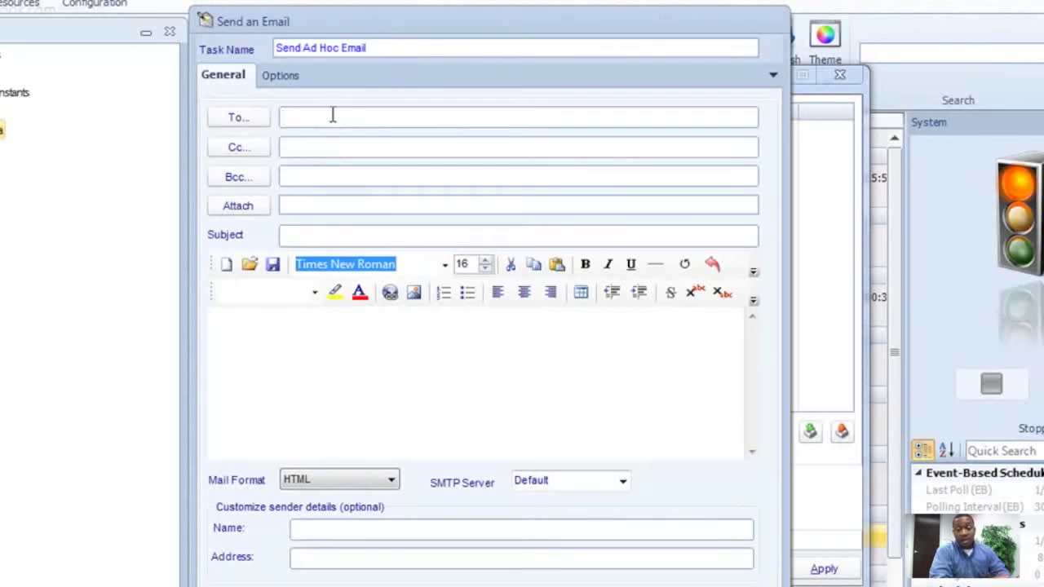
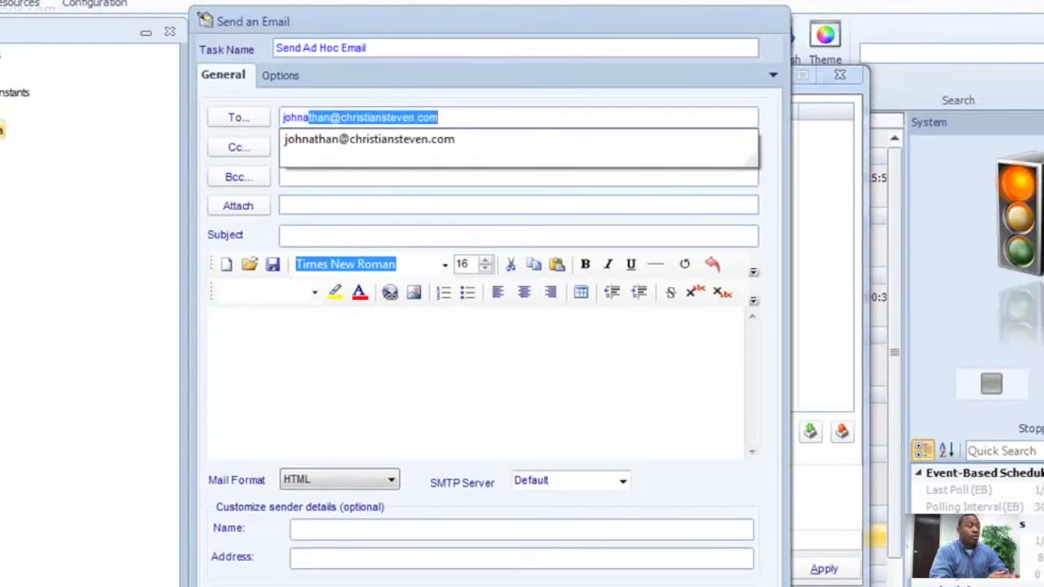
pyautogui.press('Return')
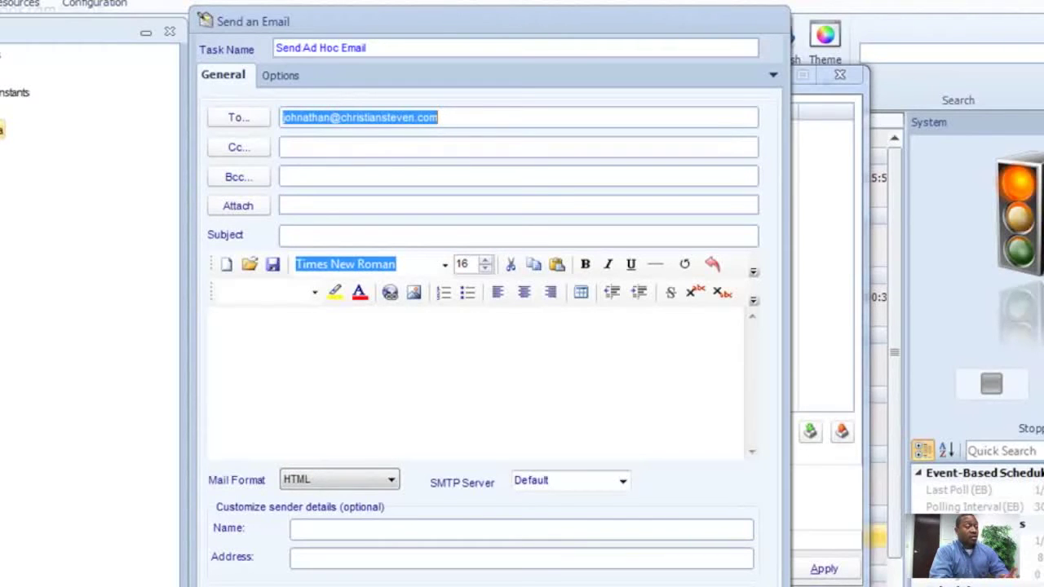
# Add a colleague's e-mail address in Cc and set the subject to 'This is an Ad Hoc Email'.
pyautogui.click(354, 145)
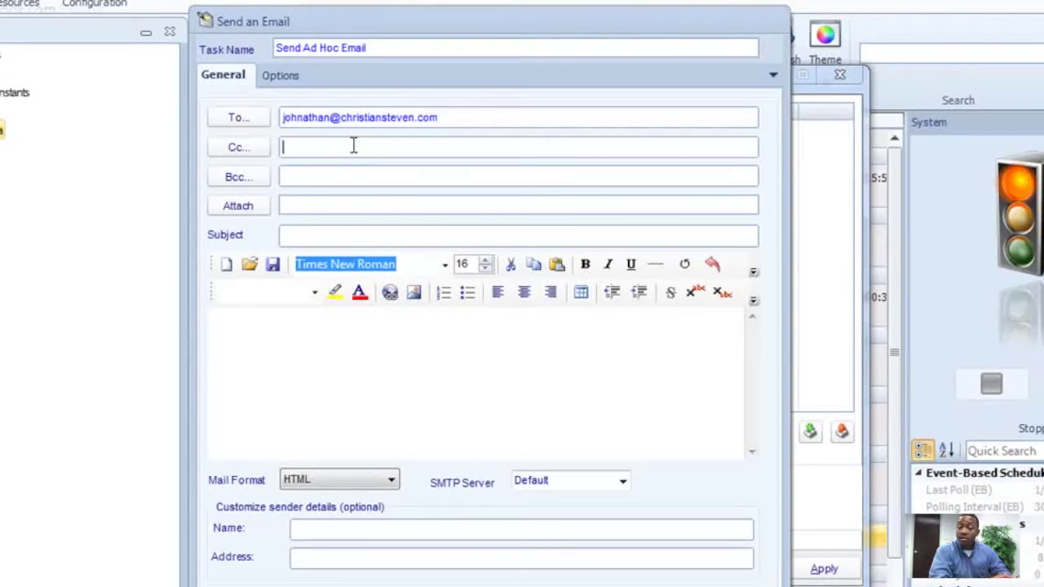
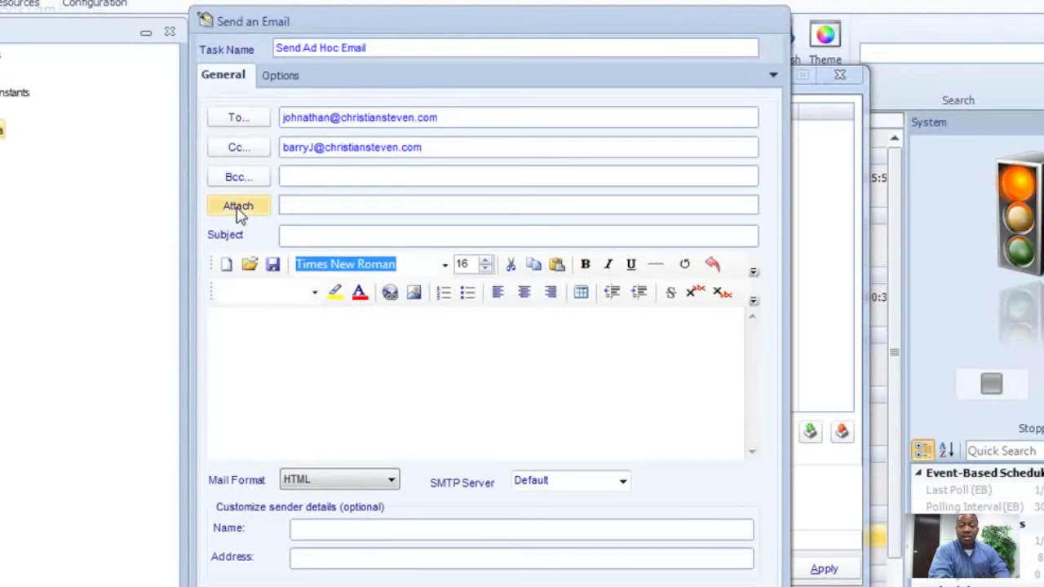
pyautogui.click(310, 234)
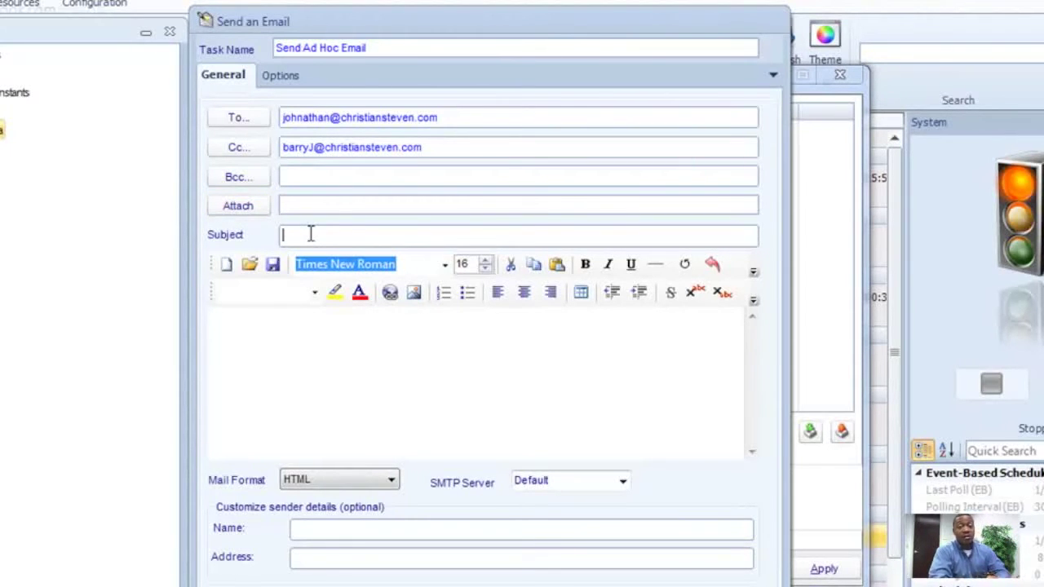
pyautogui.write('Send')
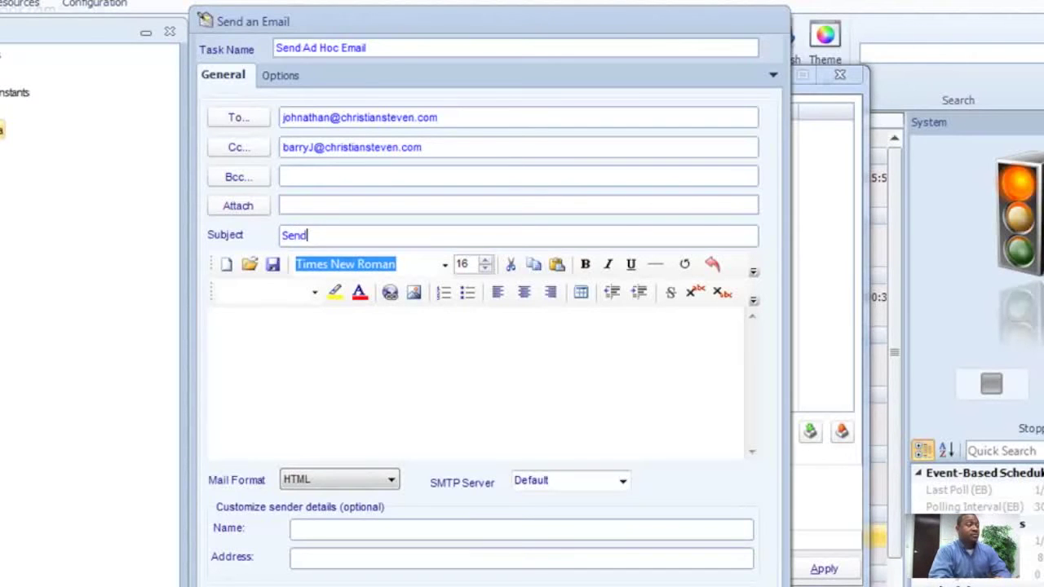
pyautogui.press('BackSpace')
pyautogui.press('BackSpace')
pyautogui.press('BackSpace')
pyautogui.write('This is an Ad')
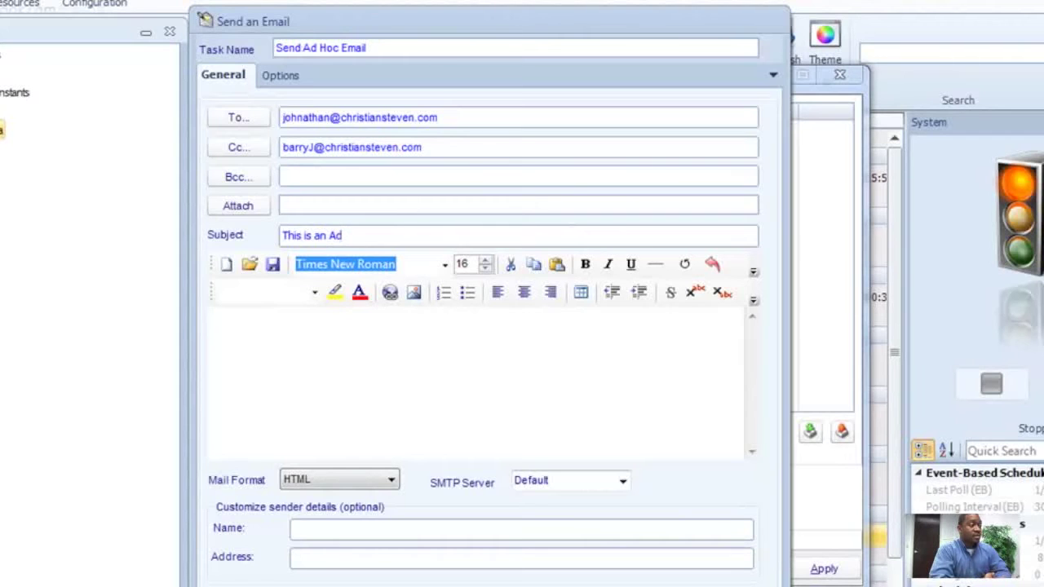
pyautogui.write(' Hoc Email')
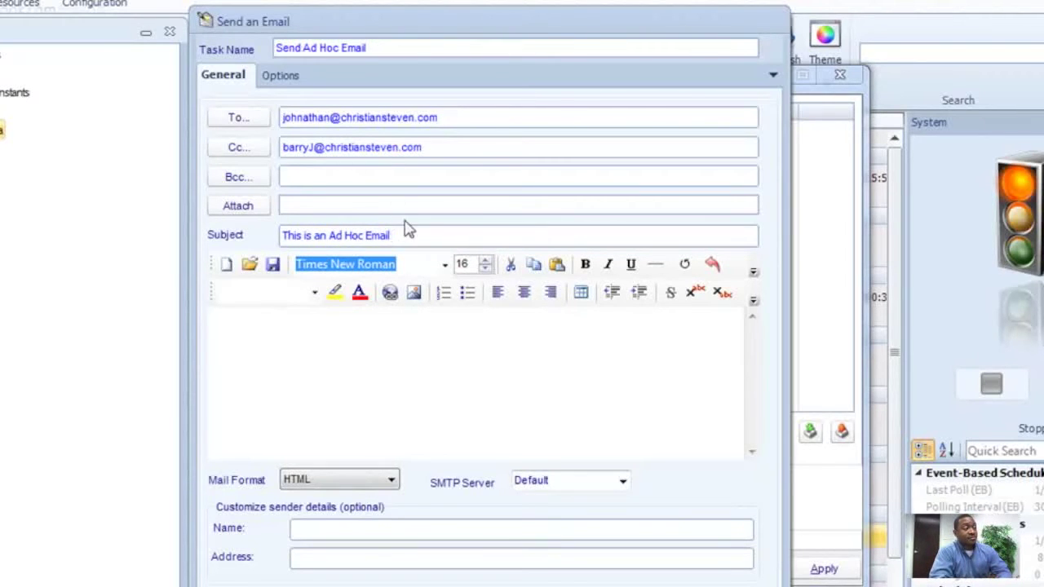
pyautogui.click(444, 265)
# Choose Tw Cen MT Condensed Extra Bold as the message body font.
pyautogui.click(444, 269)
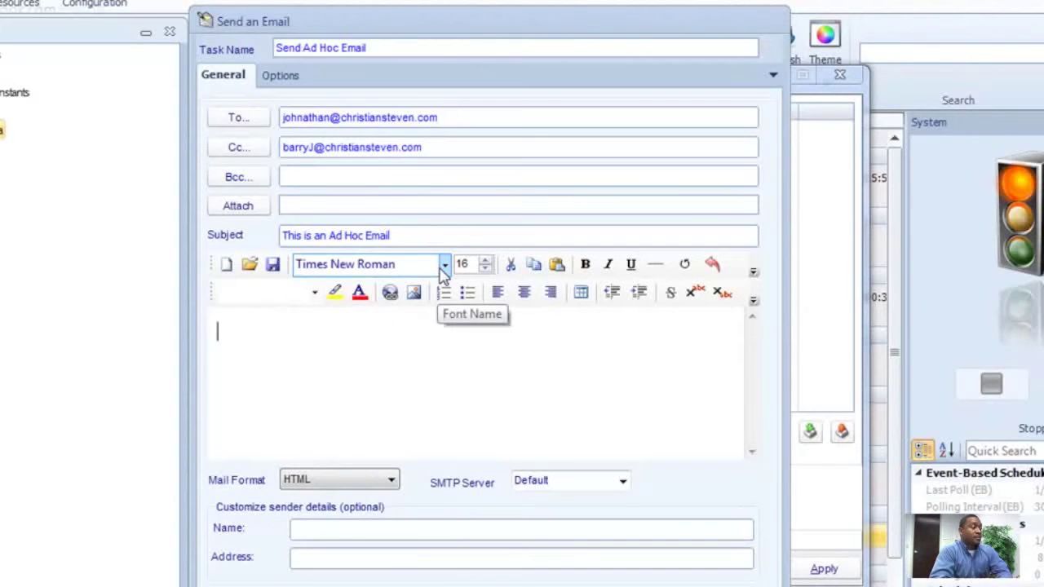
pyautogui.click(443, 270)
pyautogui.click(394, 426)
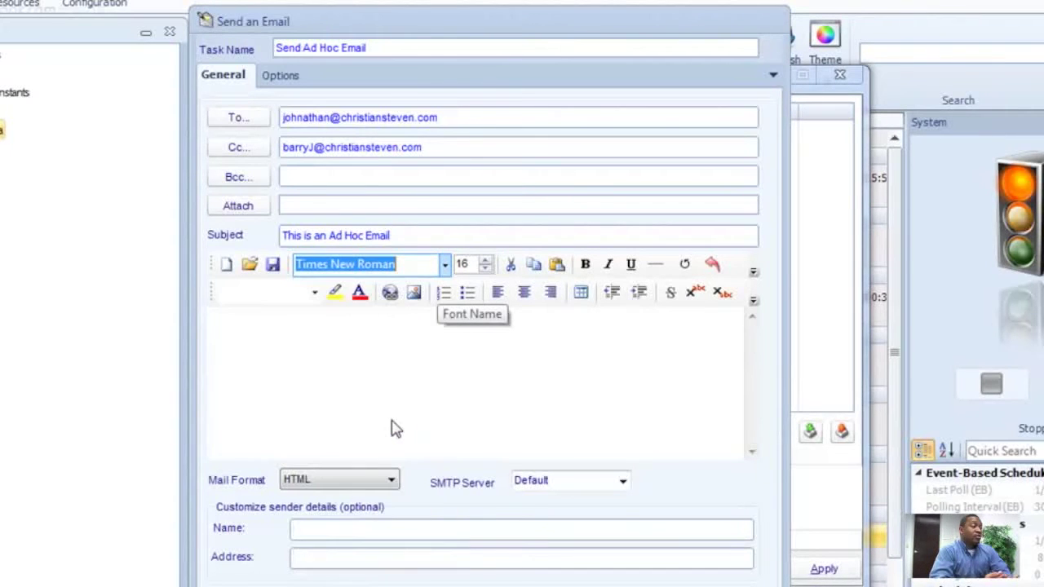
# Type 'Hello, Here is an Email sent Adhoc.' in the body and select the word Adhoc.
pyautogui.click(269, 352)
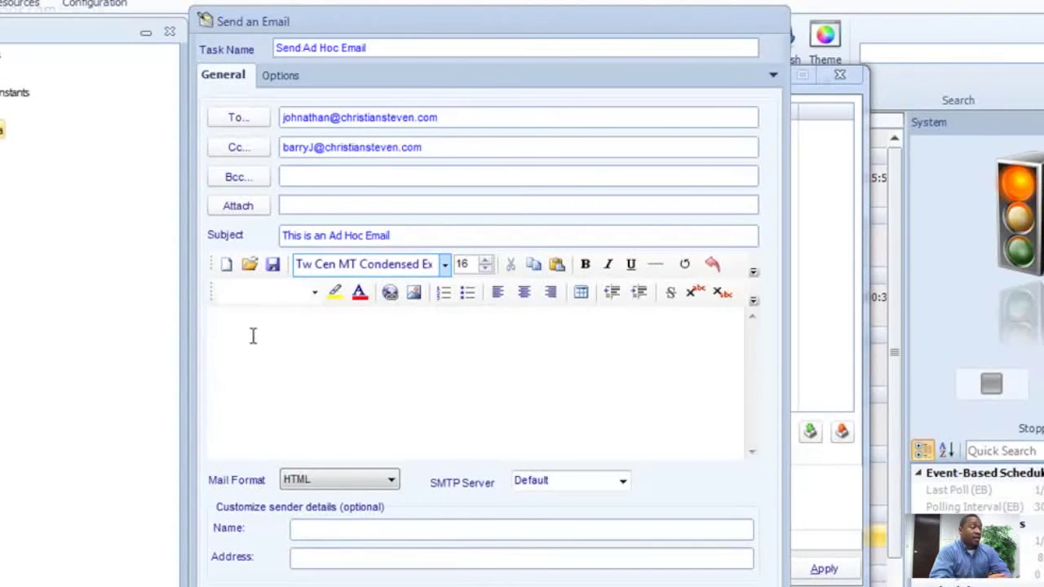
pyautogui.write('H')
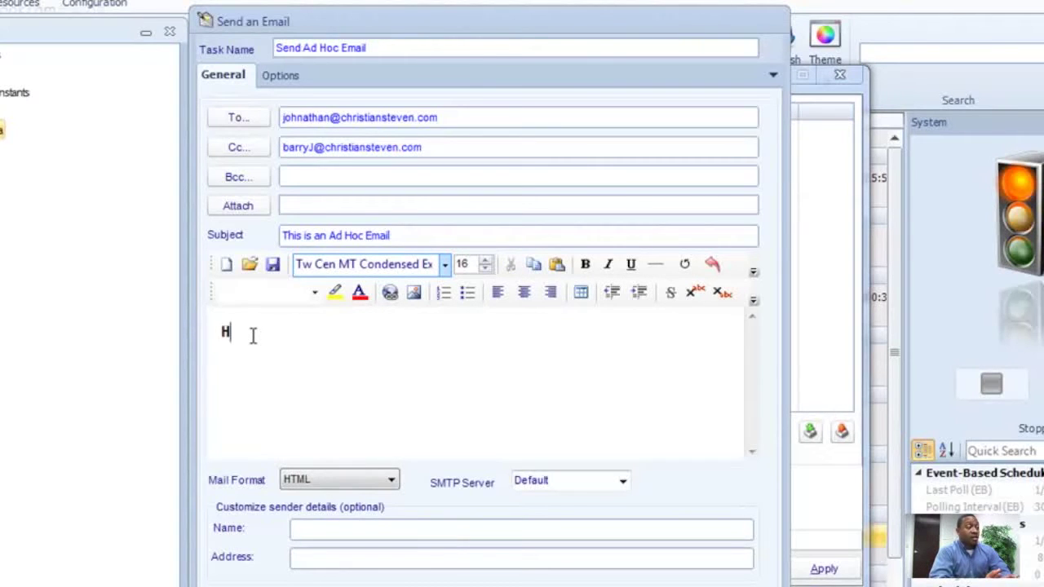
pyautogui.write('ello  H')
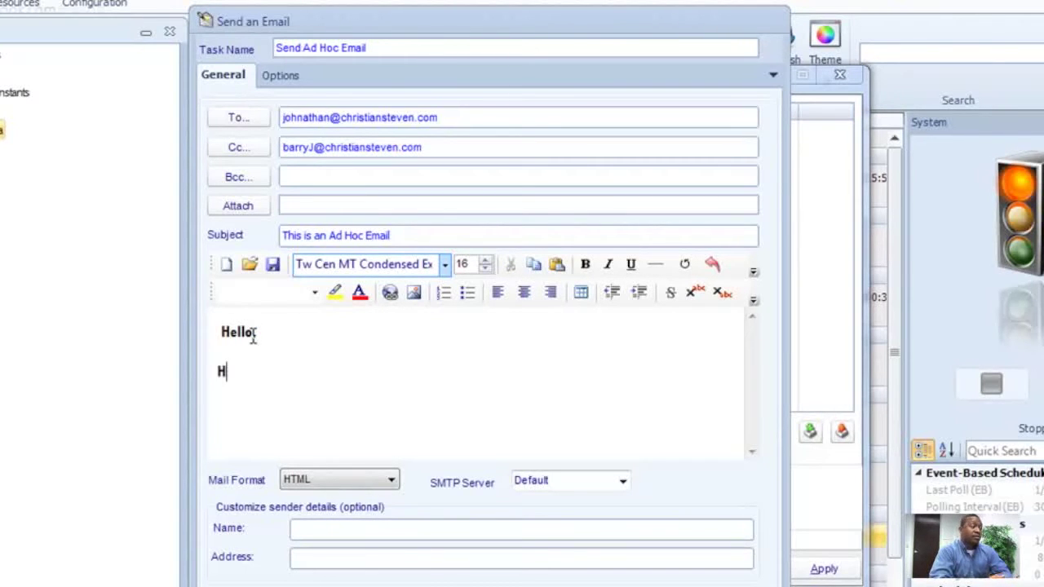
pyautogui.write('ere is an Ema')
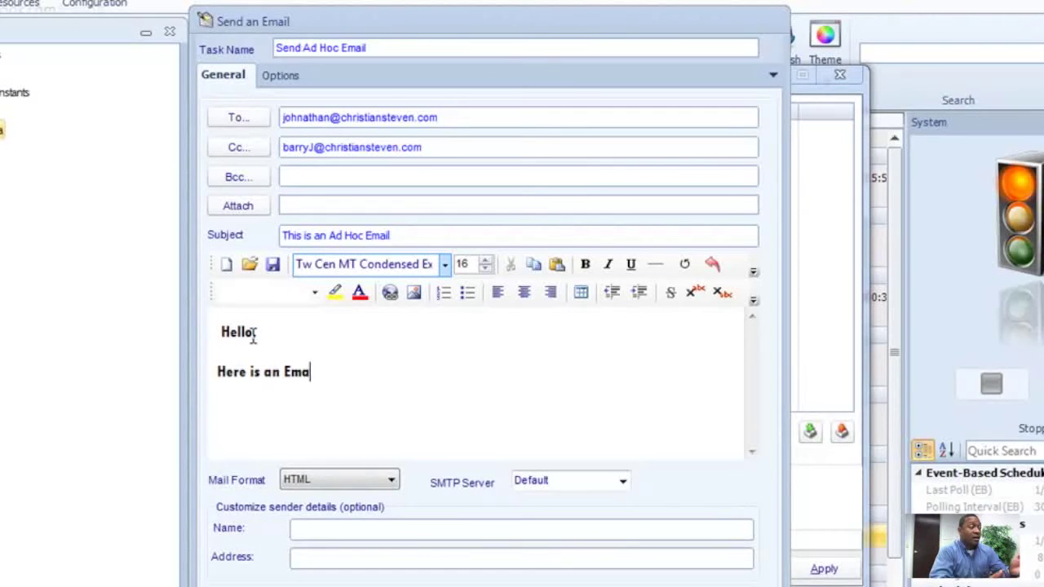
pyautogui.write('il sent')
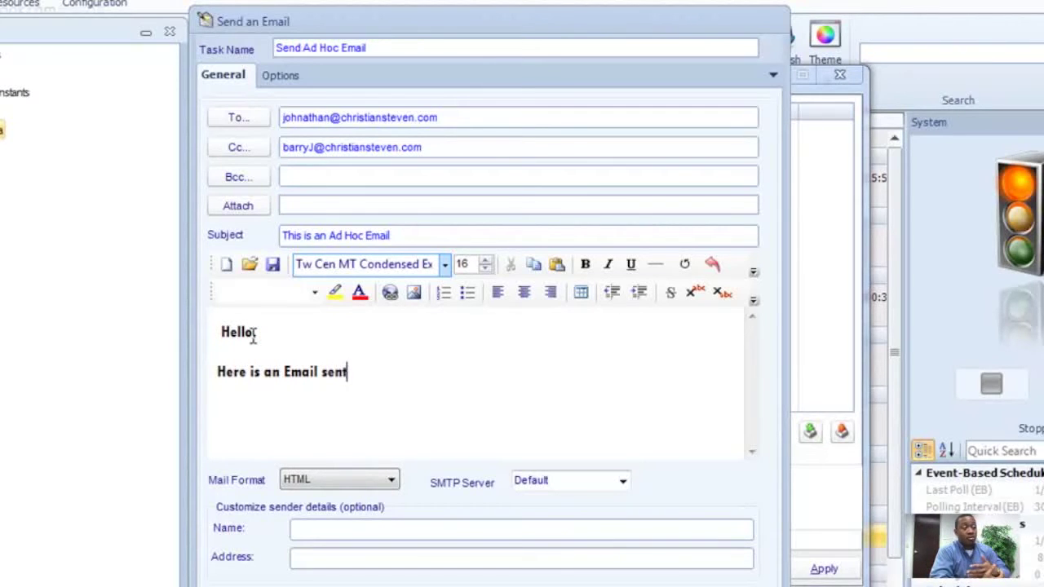
pyautogui.write(' Adhoc.')
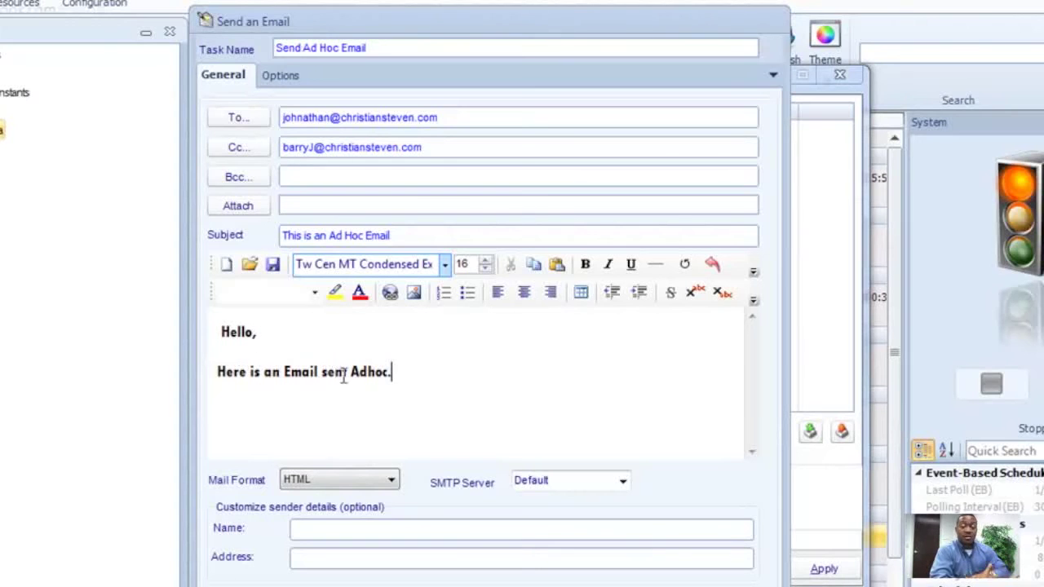
pyautogui.moveTo(390, 371); pyautogui.dragTo(351, 371)
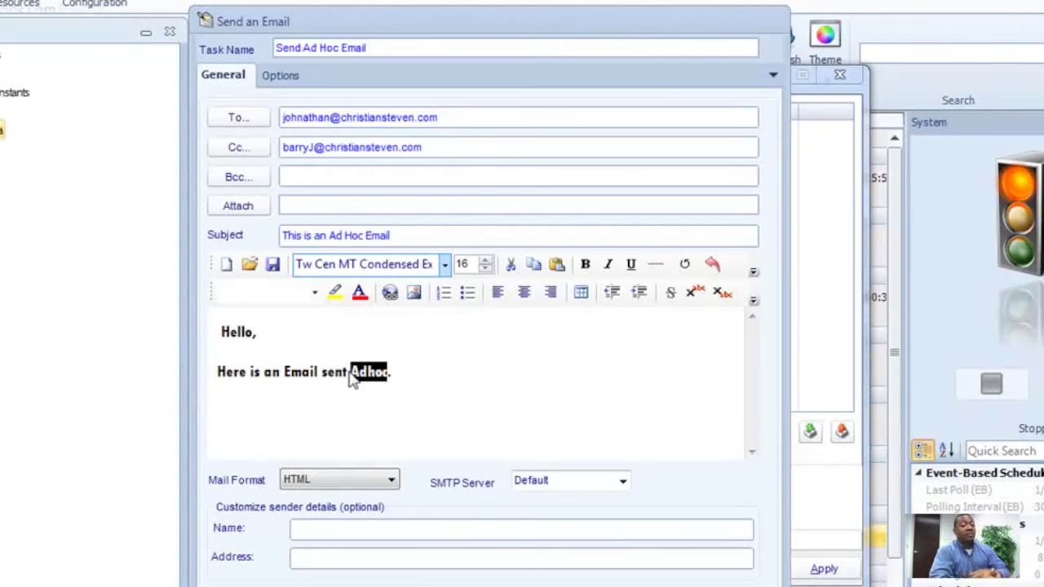
pyautogui.click(336, 292)
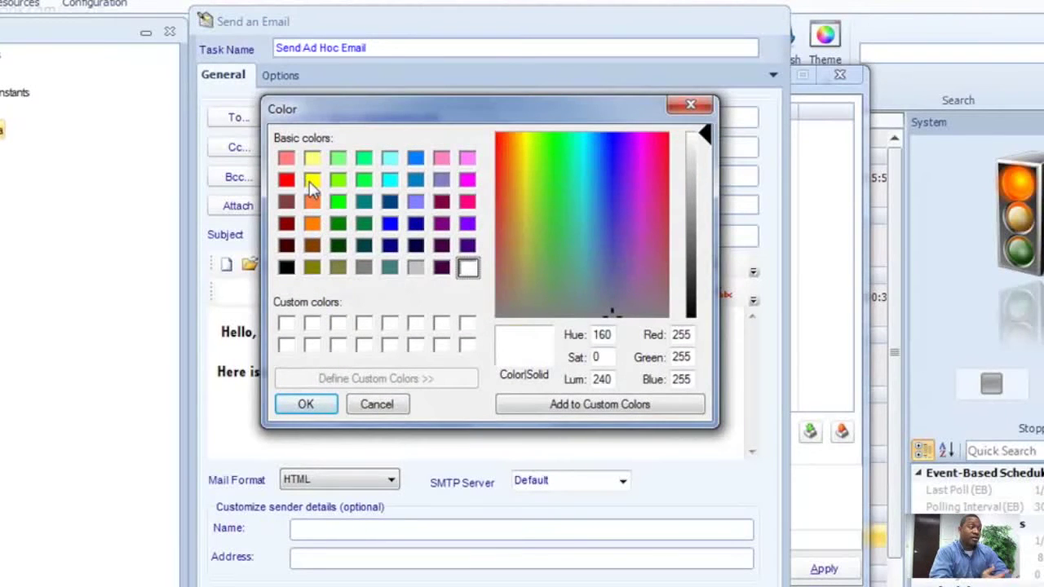
# Highlight the word Adhoc in yellow.
pyautogui.click(312, 181)
pyautogui.click(313, 397)
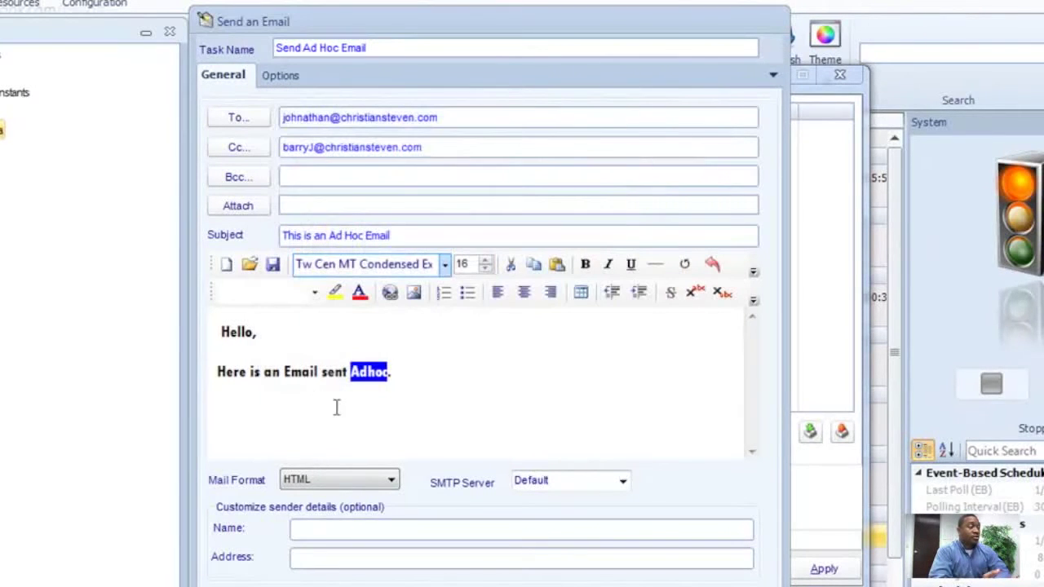
pyautogui.click(399, 371)
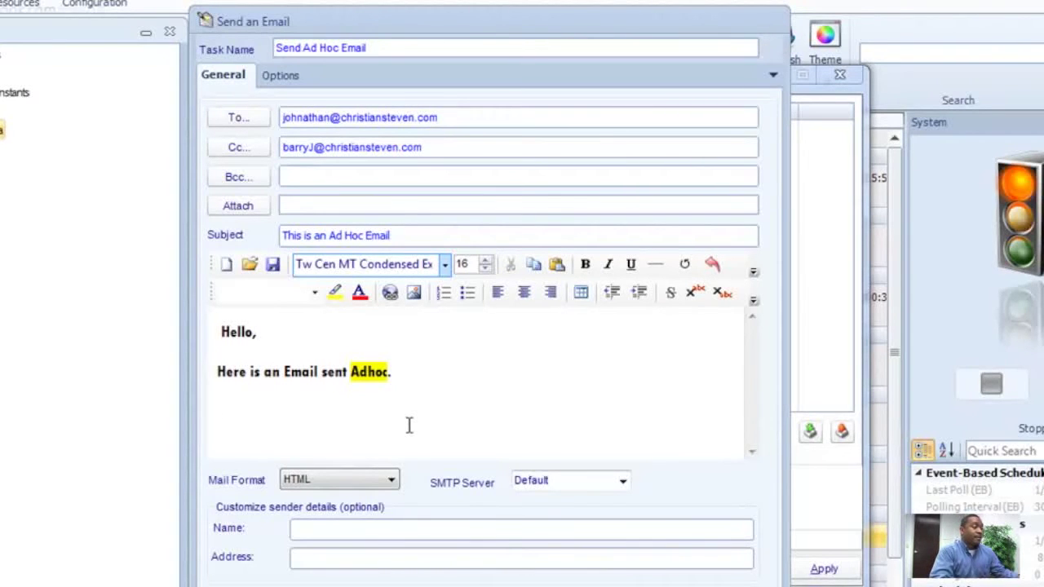
# Add the closing line 'I hope you enjoy!' and centre it.
pyautogui.write('I hope yo')
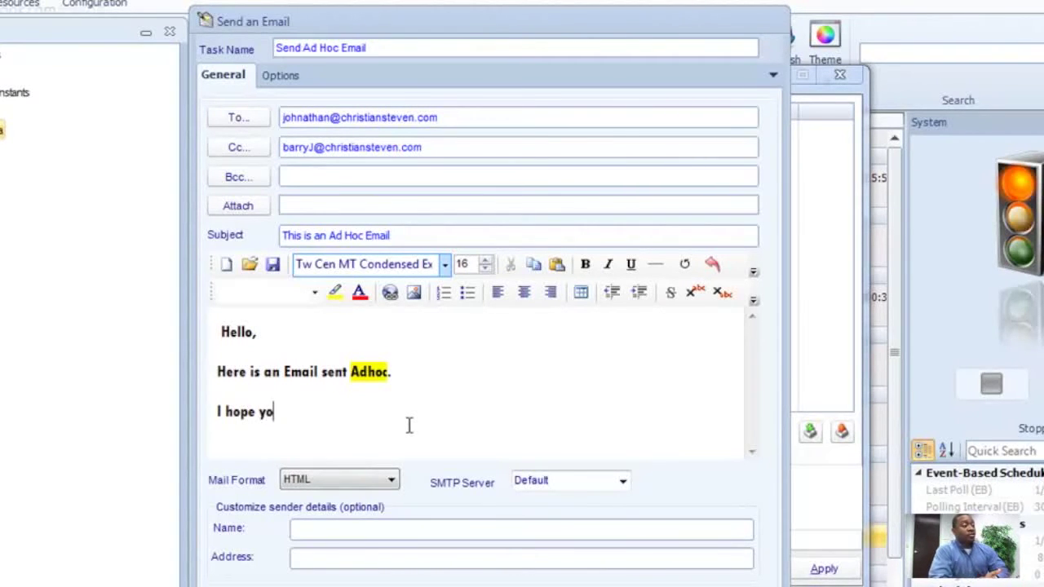
pyautogui.write('u enjoy!')
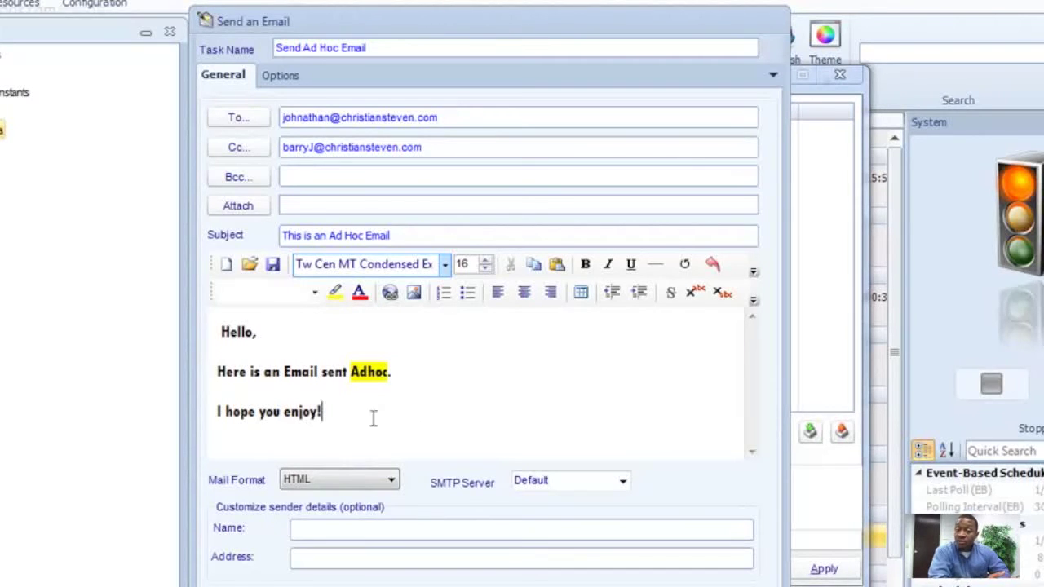
pyautogui.moveTo(340, 418); pyautogui.dragTo(207, 416)
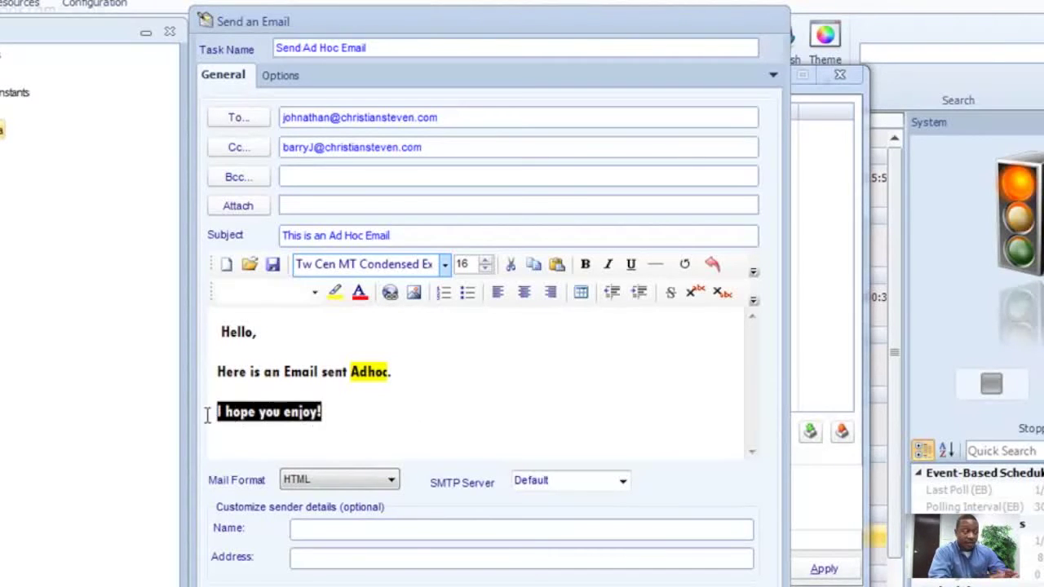
pyautogui.click(524, 294)
pyautogui.click(563, 412)
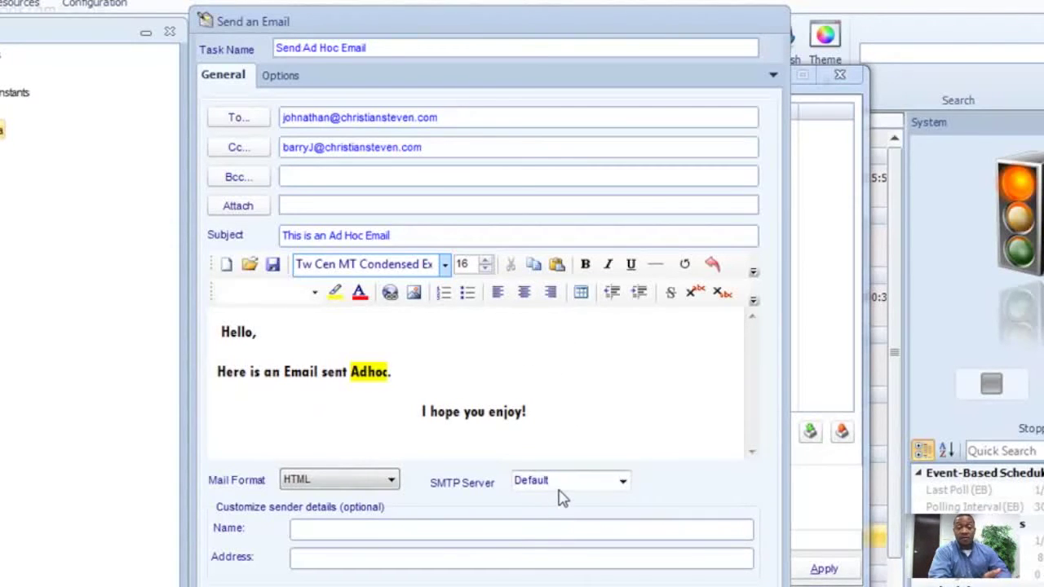
# Switch Mail Format to TEXT then back to HTML, and keep the SMTP server on Default.
pyautogui.click(351, 487)
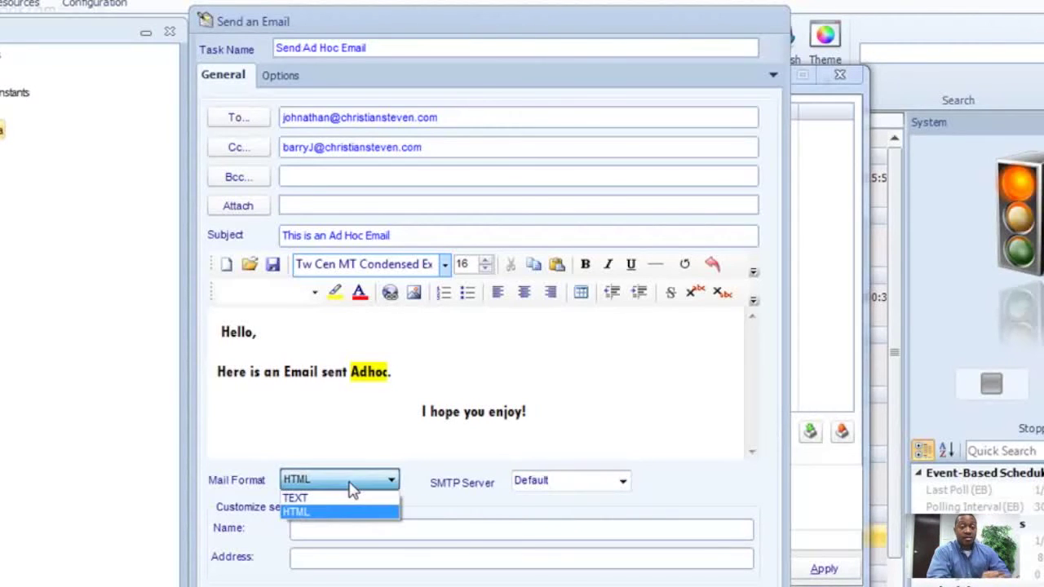
pyautogui.click(350, 499)
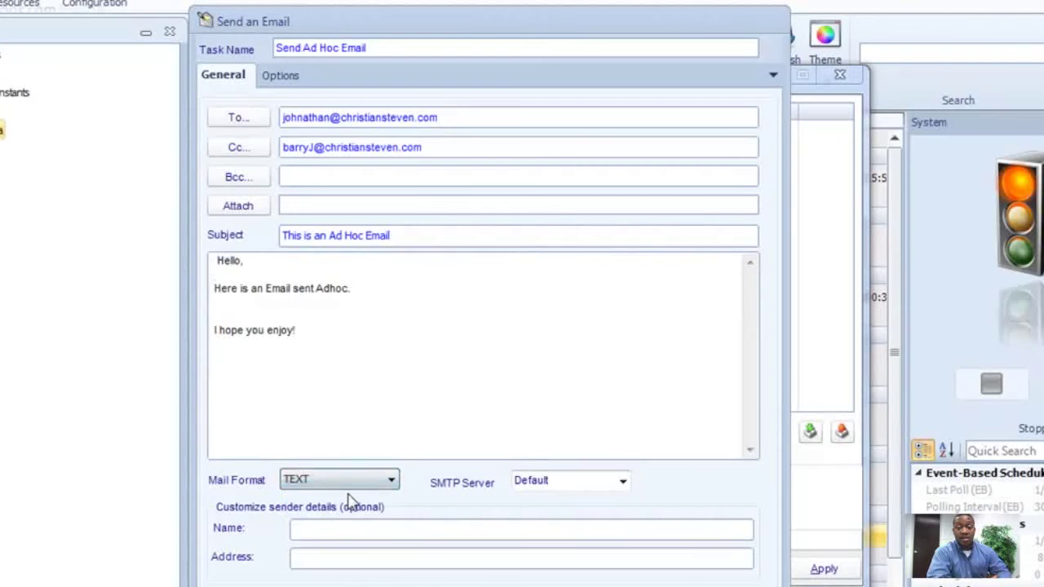
pyautogui.click(347, 485)
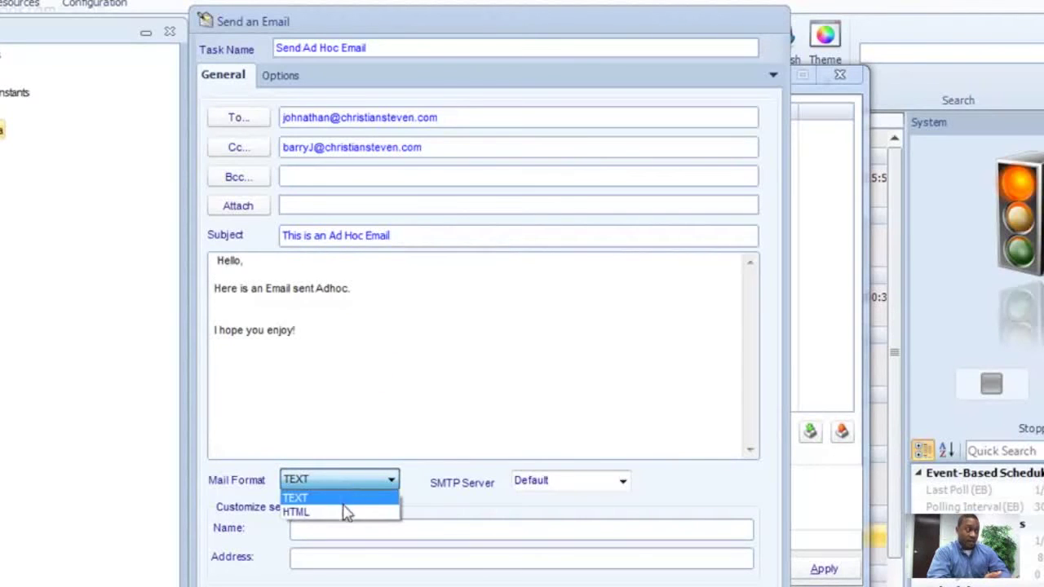
pyautogui.click(345, 509)
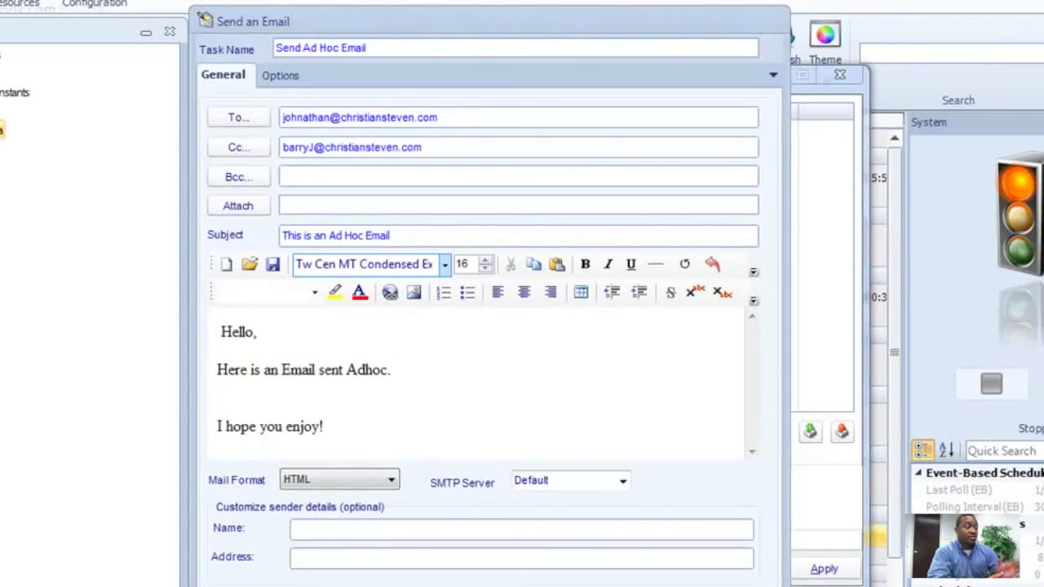
pyautogui.click(623, 483)
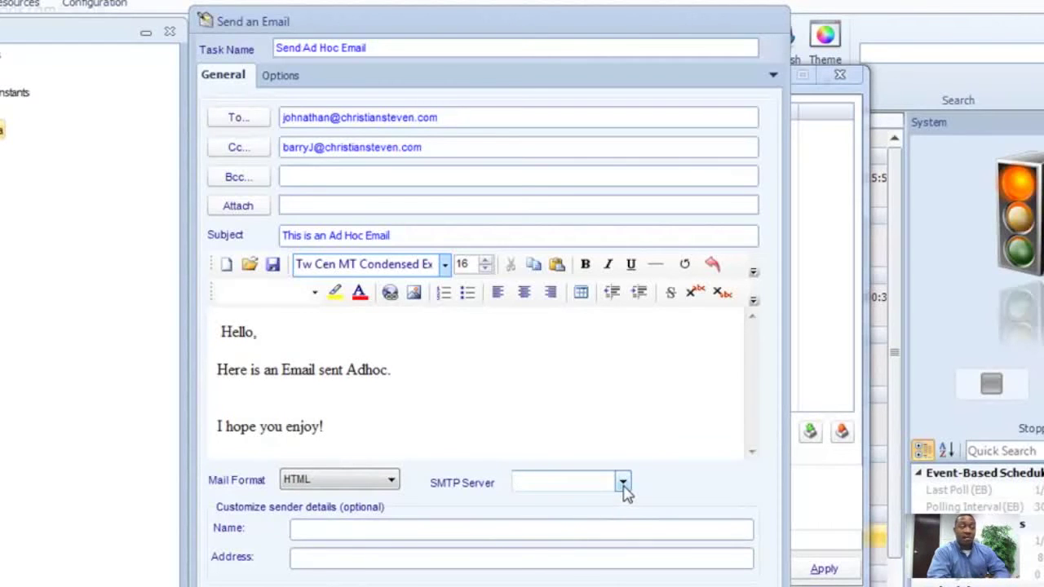
pyautogui.click(692, 503)
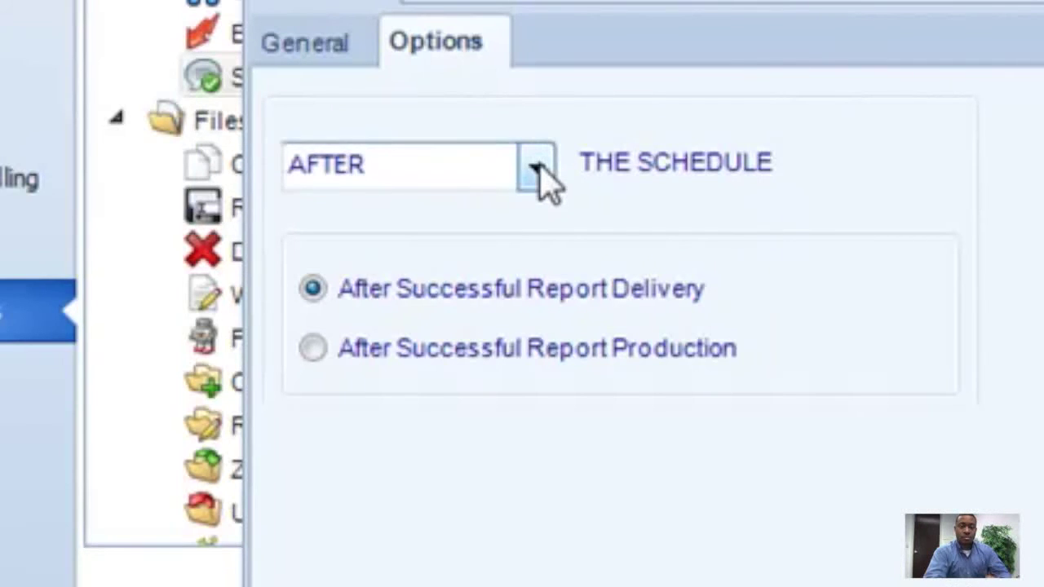
# Leave the task timing on AFTER so it runs after successful report production.
pyautogui.click(537, 168)
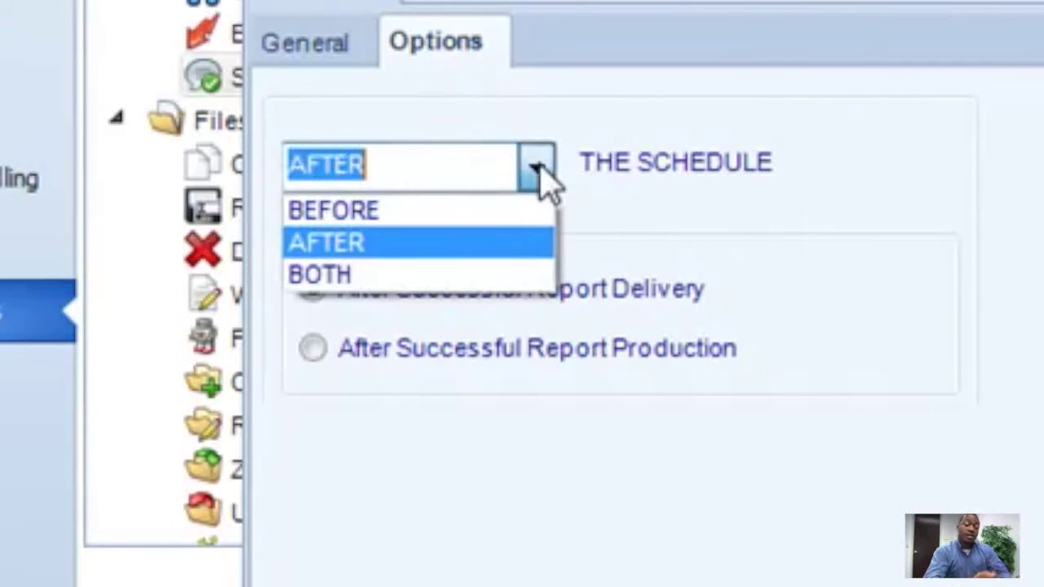
pyautogui.click(441, 278)
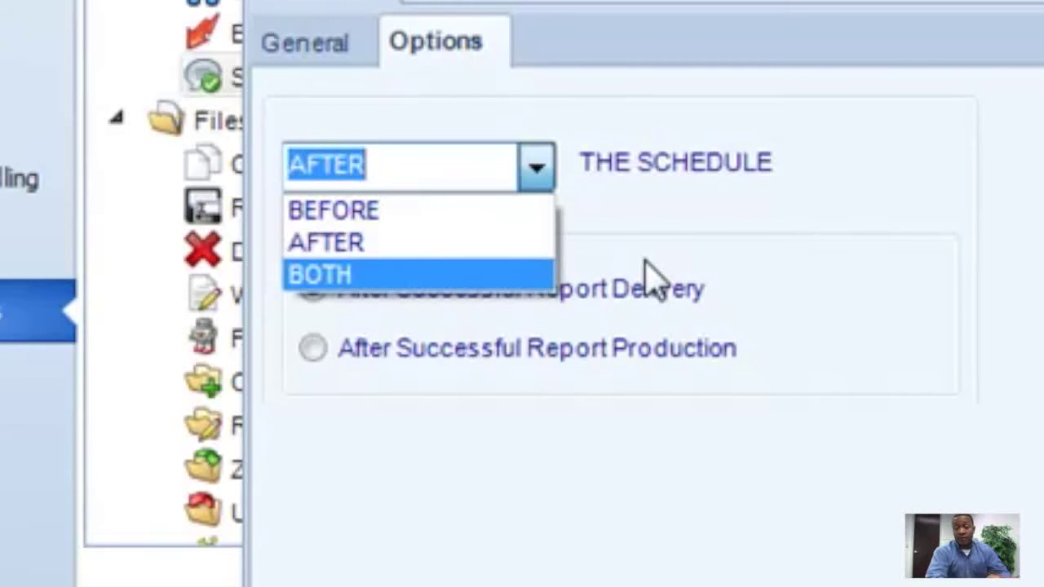
pyautogui.click(626, 248)
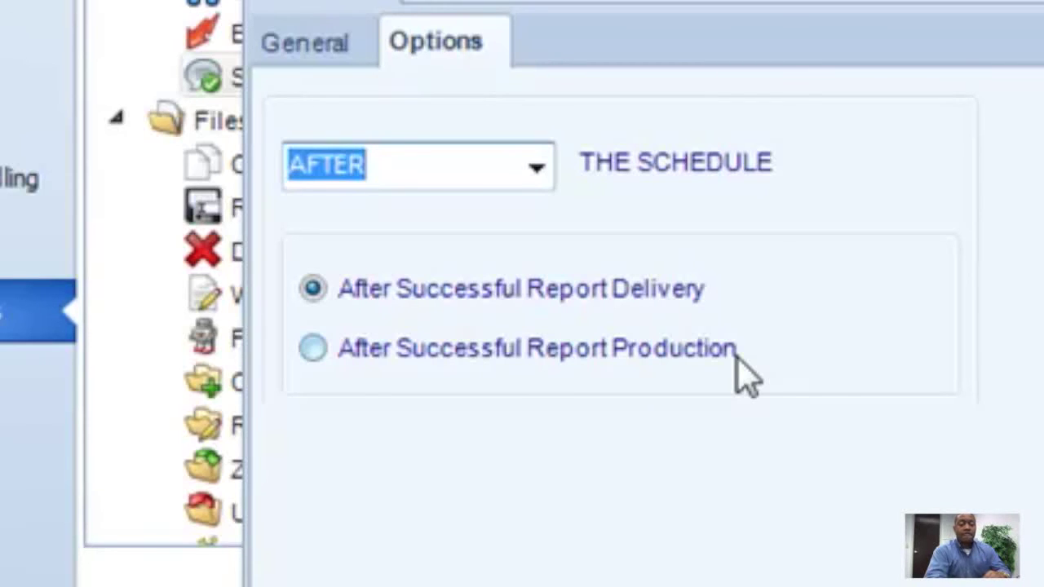
pyautogui.click(722, 348)
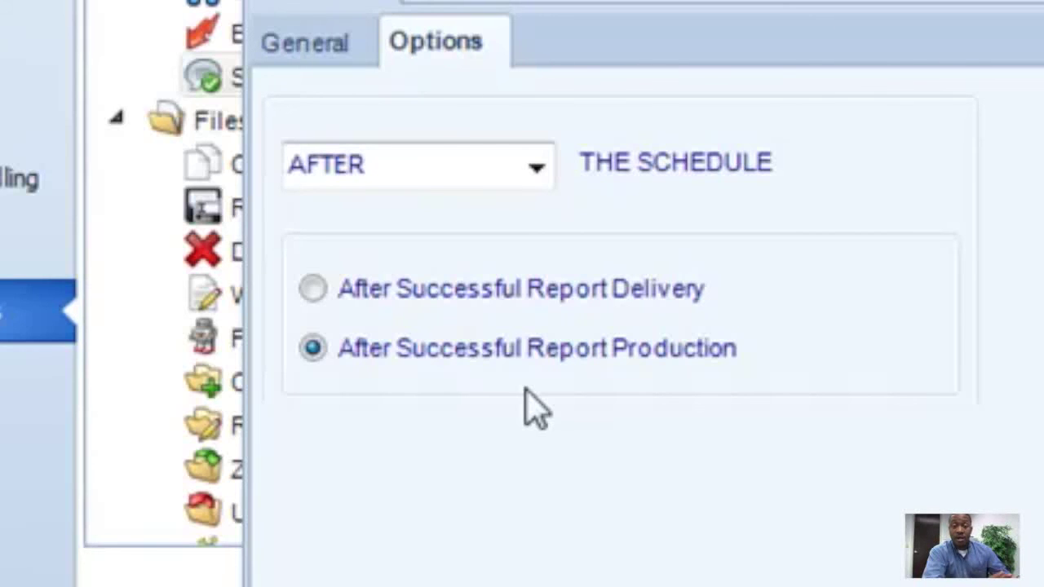
pyautogui.click(500, 292)
pyautogui.click(501, 294)
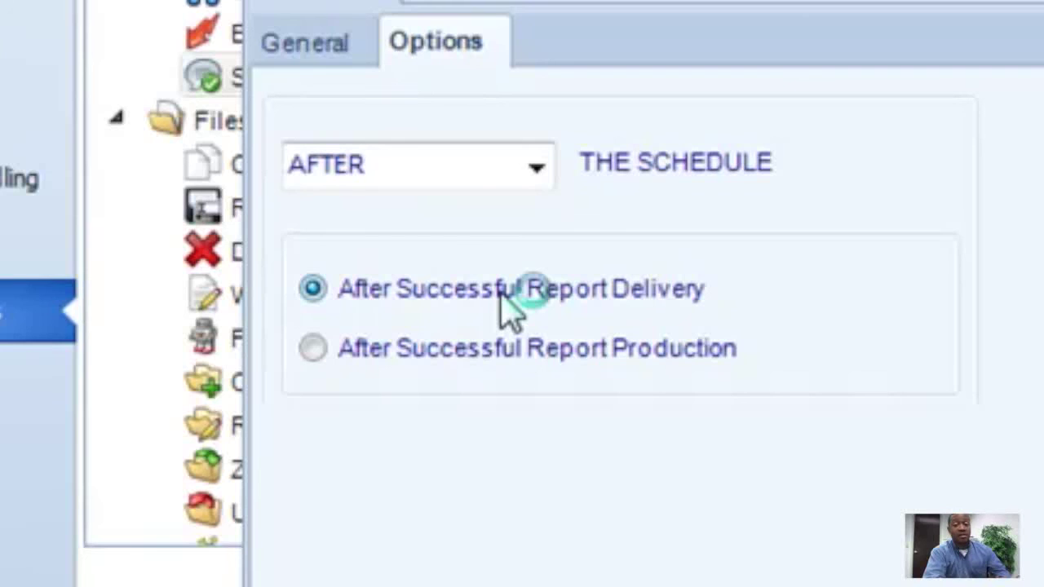